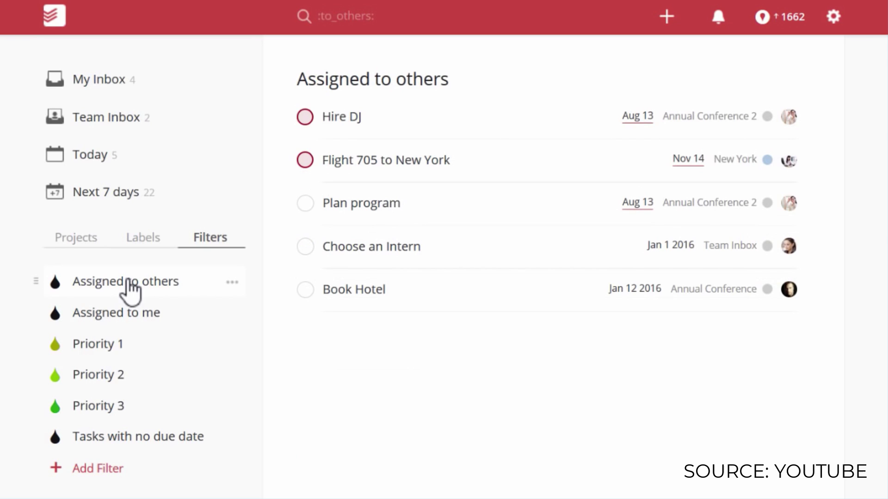
Show the tasks in the Priority 1 filter
click(103, 353)
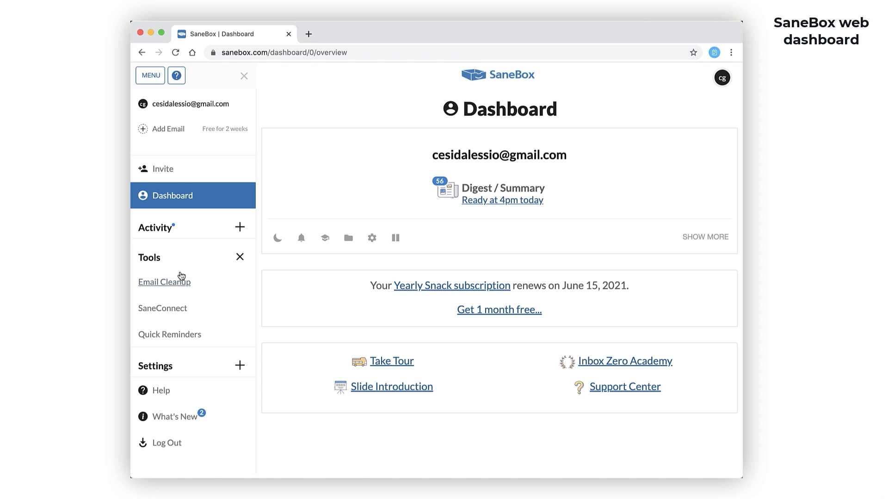
click(176, 287)
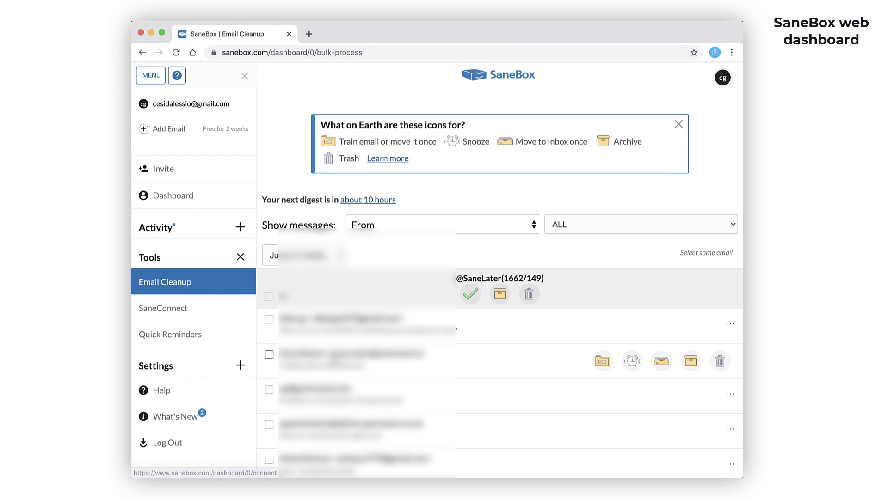
scroll(269, 361, down, 2)
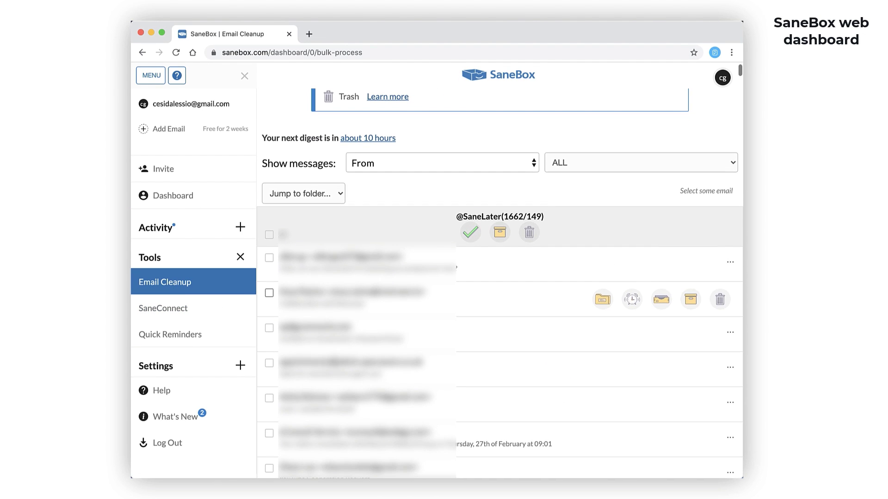
click(268, 363)
click(601, 370)
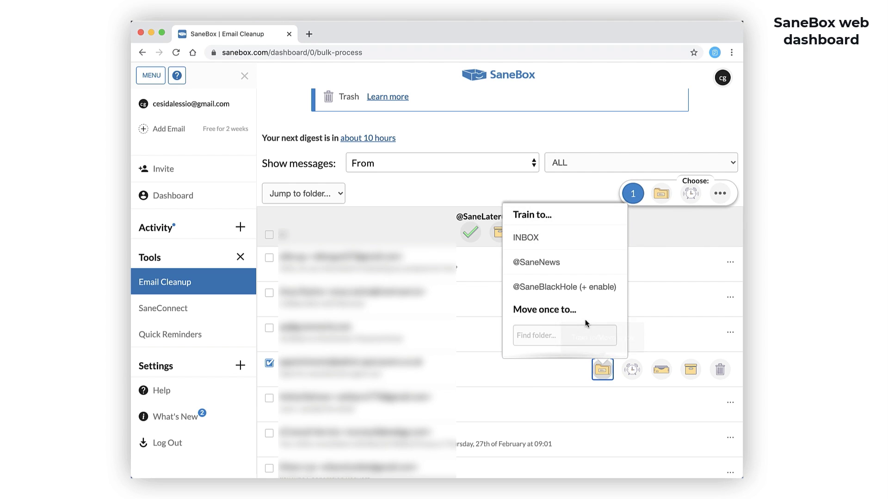
click(565, 245)
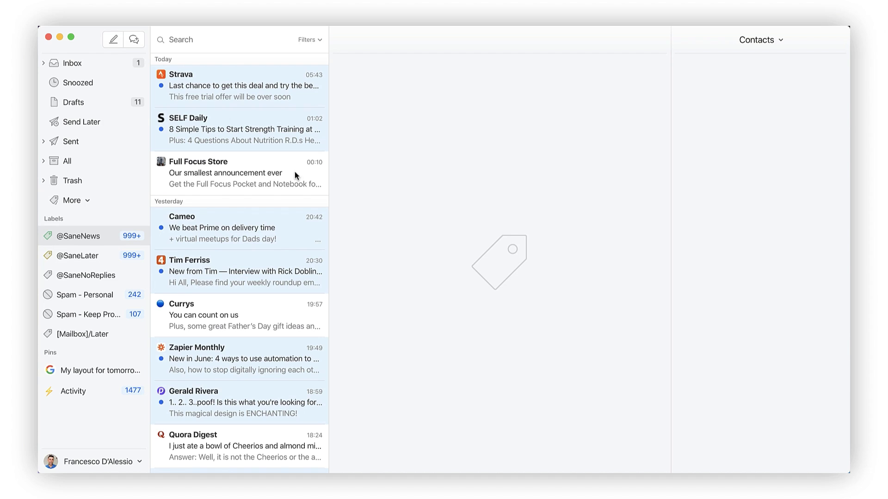
click(266, 175)
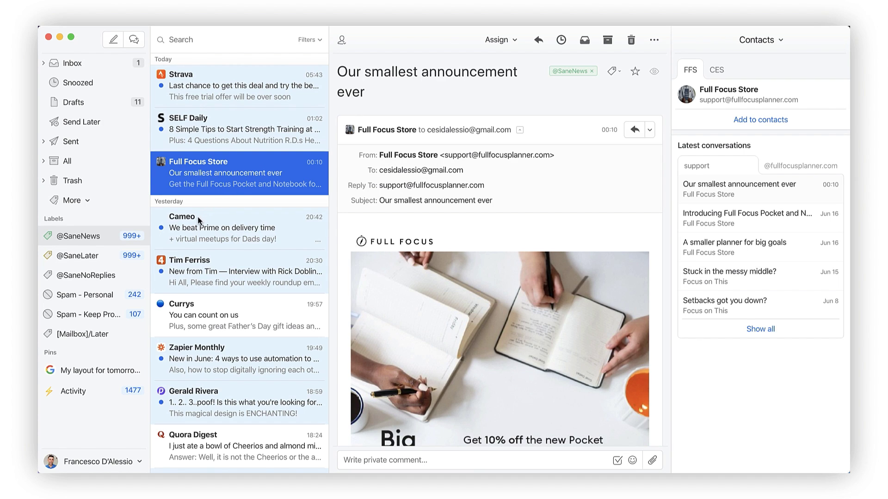
click(200, 306)
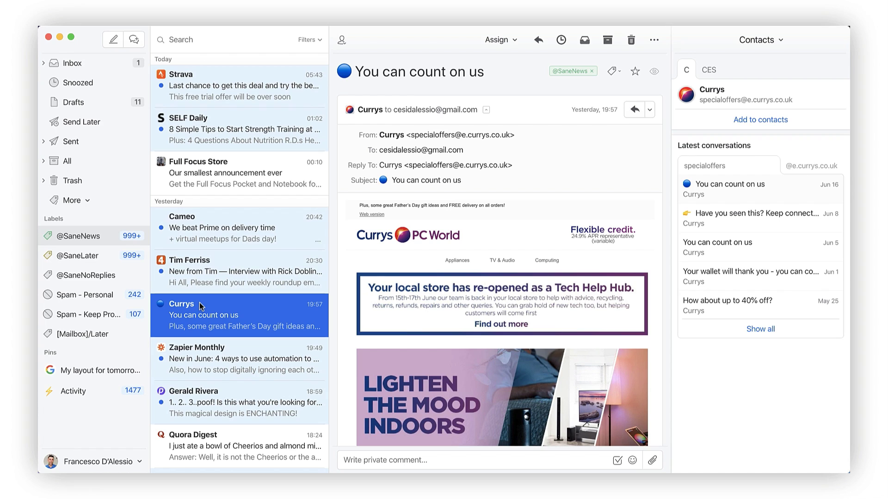
click(102, 254)
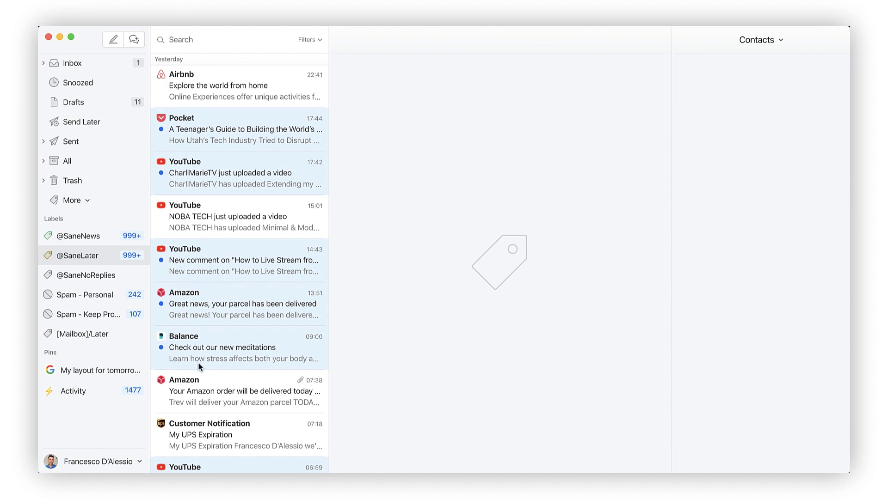
click(107, 278)
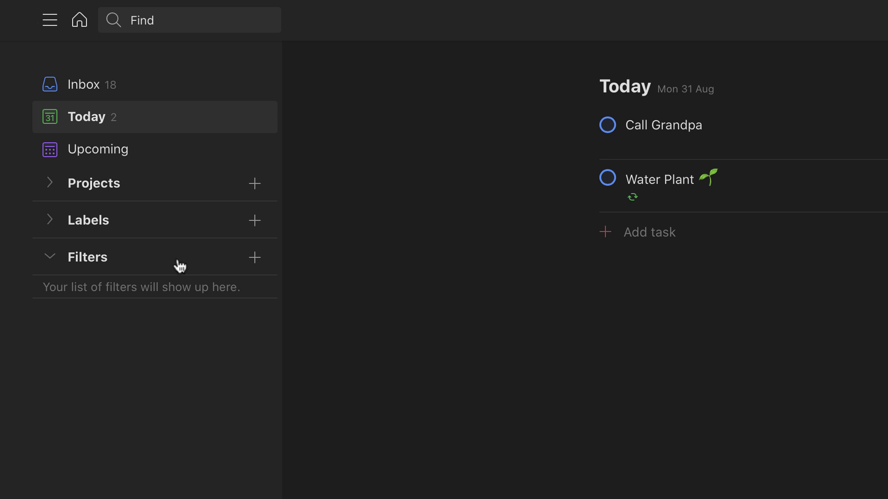
click(254, 259)
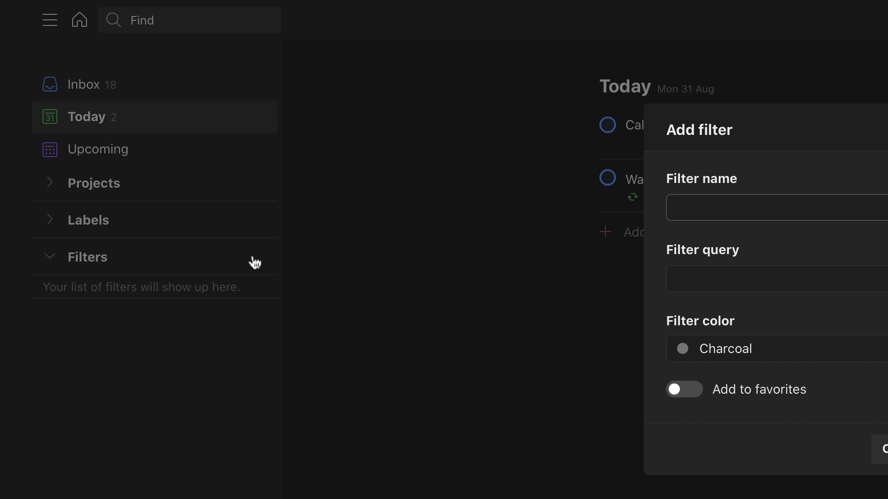
text(Commute)
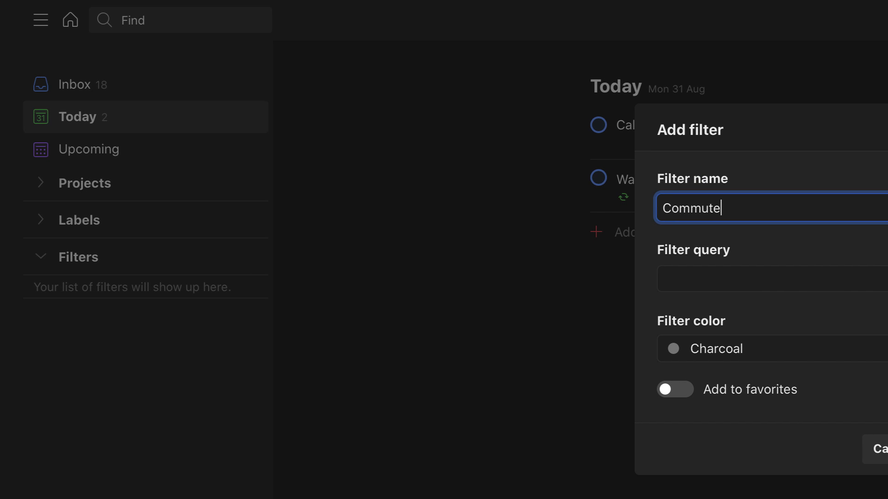
click(694, 287)
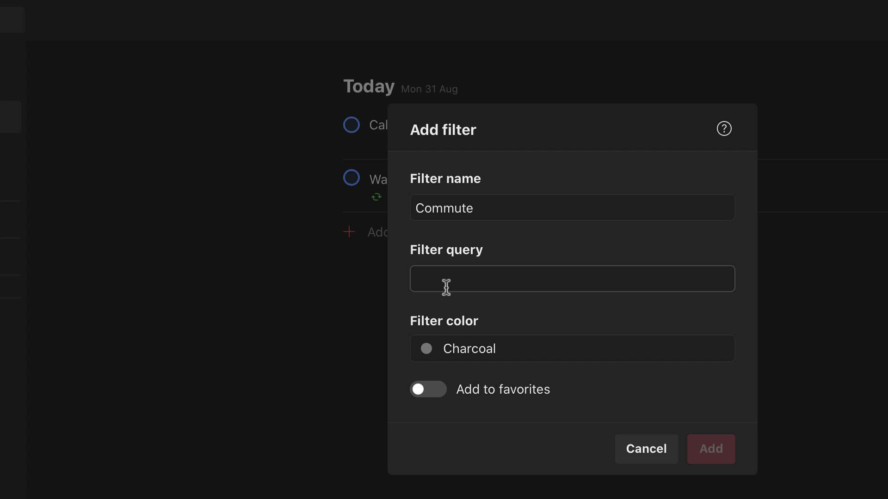
text(@low)
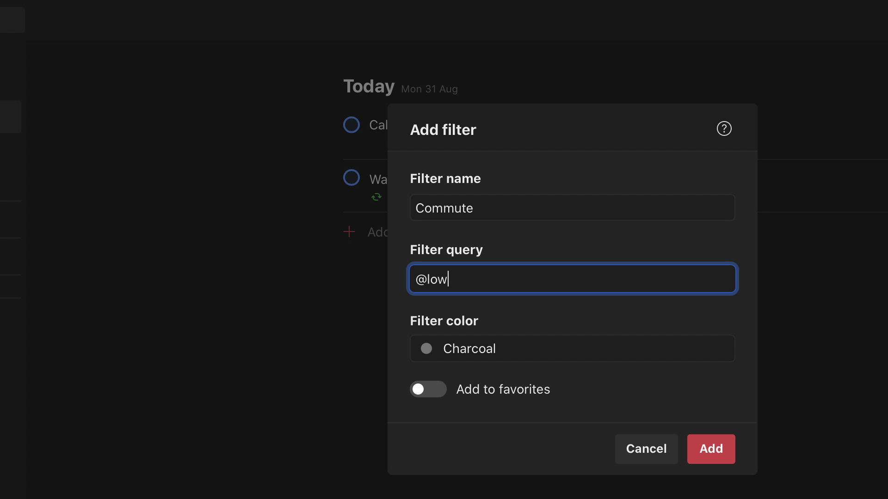
text( & @5mins £)
key(BackSpace)
text($)
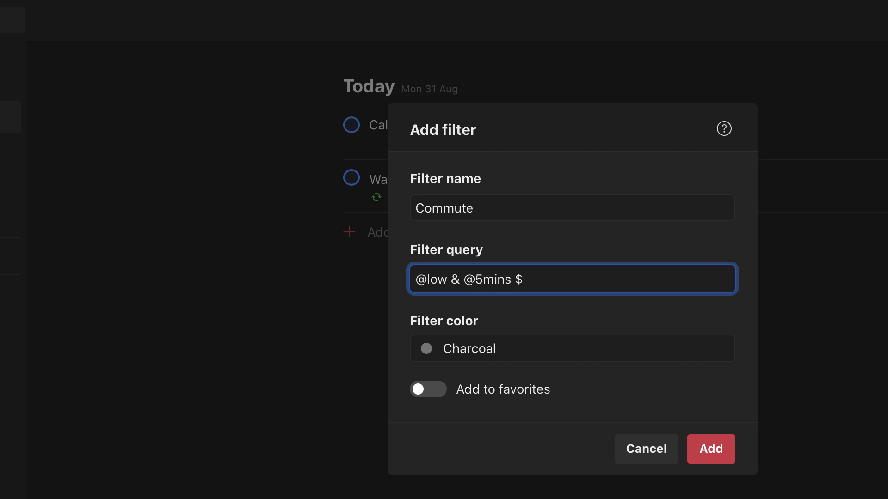
key(BackSpace)
text(@)
key(BackSpace)
text(%)
key(BackSpace)
text($)
key(BackSpace)
text(& @out)
click(468, 344)
click(476, 445)
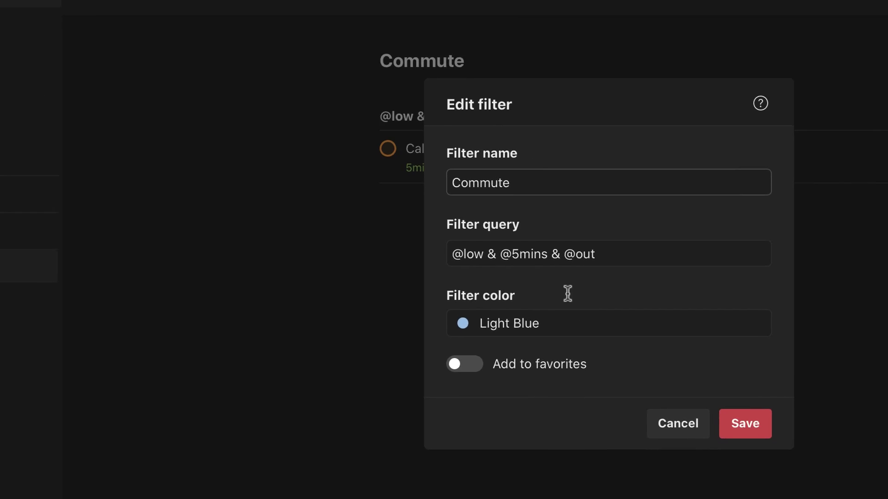
click(551, 254)
text(| )
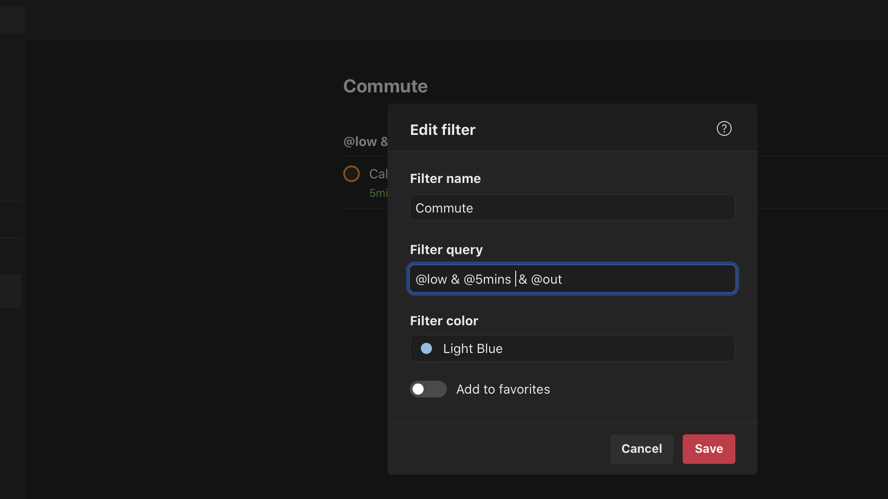
text(@10mins)
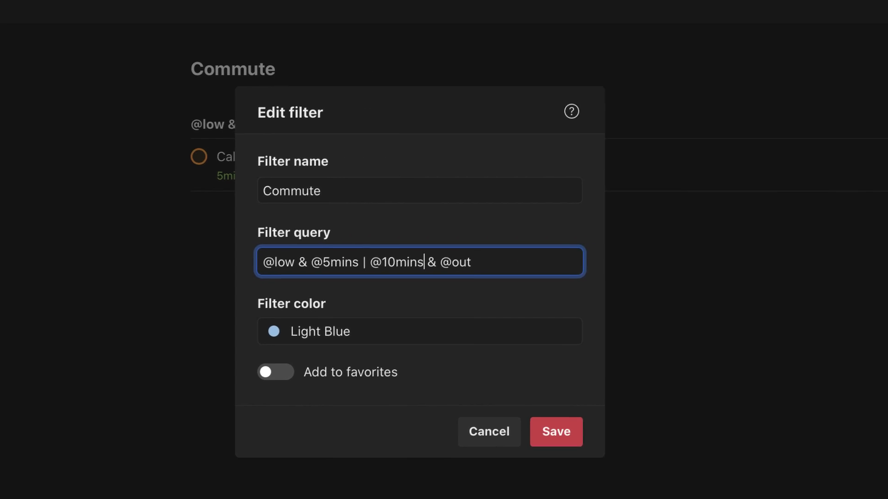
click(537, 432)
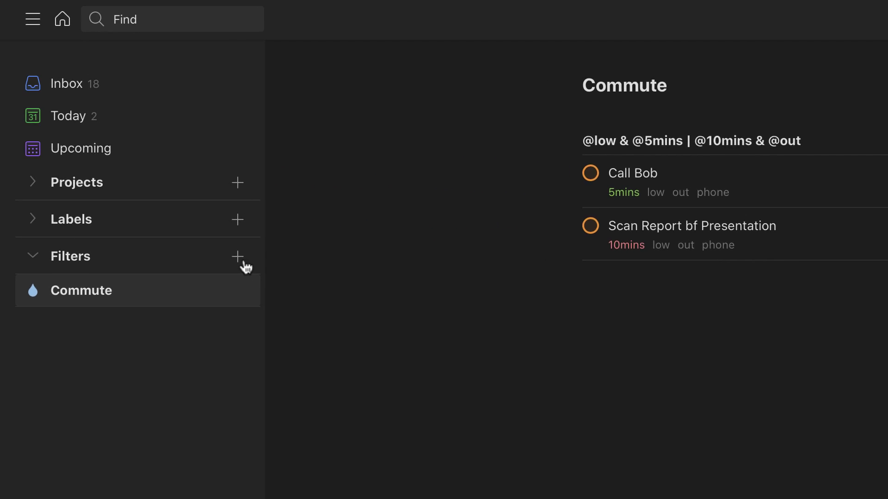
click(260, 265)
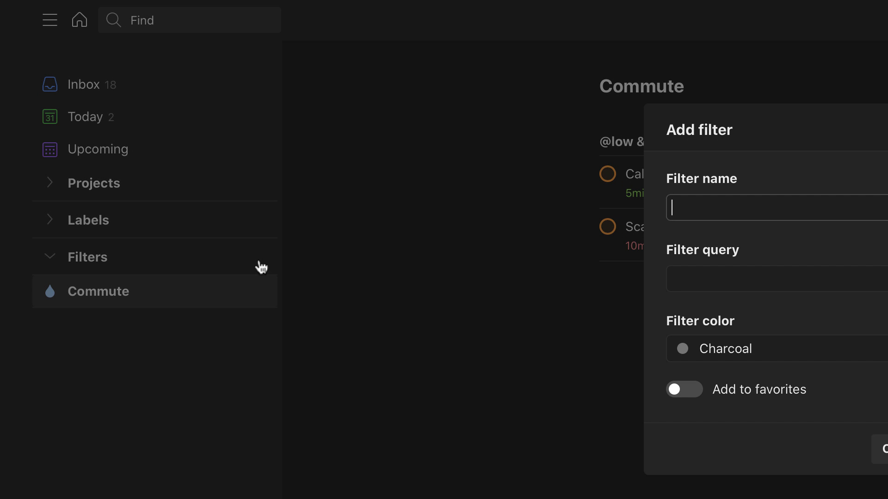
text(Deep Work)
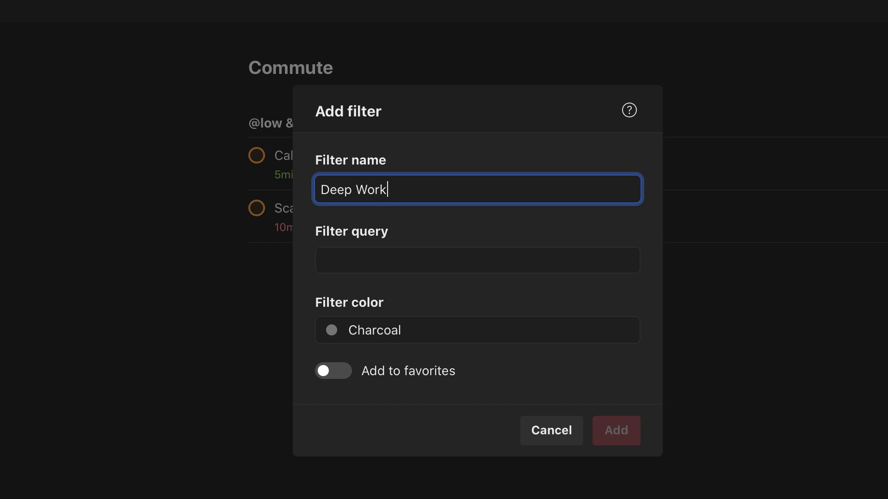
key(Tab)
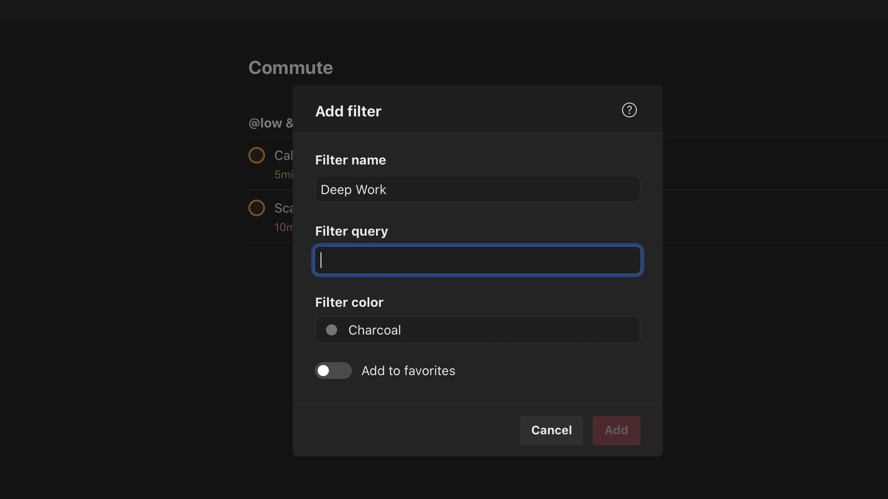
text(@60)
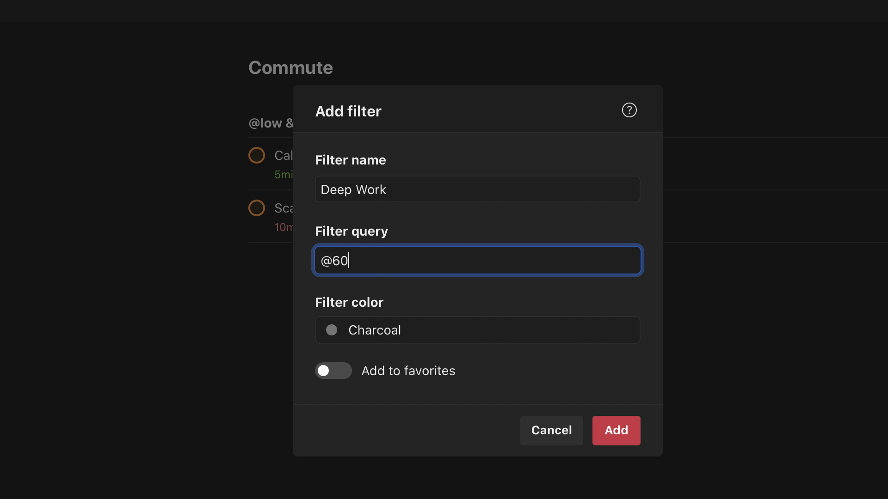
text(minsplus & @office)
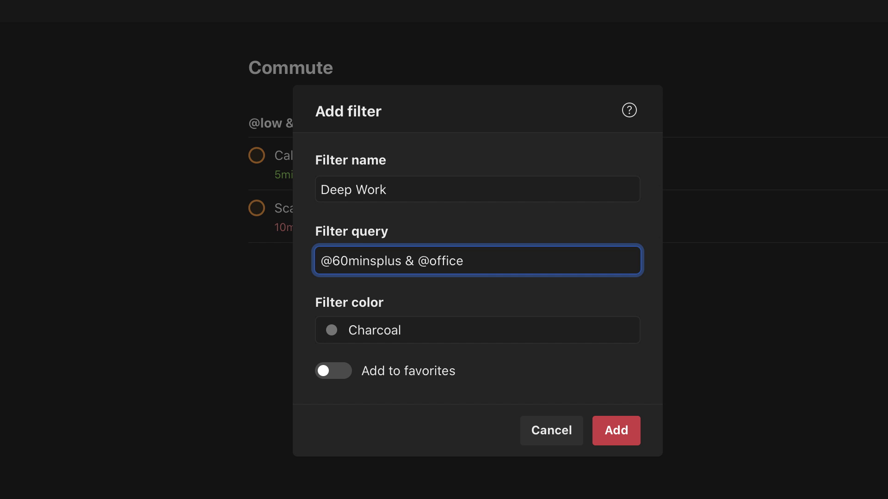
text(, @highurge)
key(BackSpace)
text(gency)
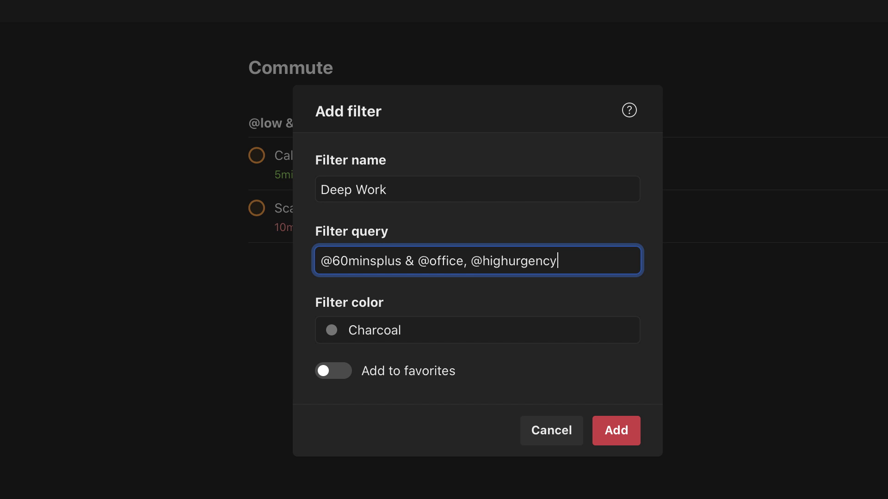
click(541, 332)
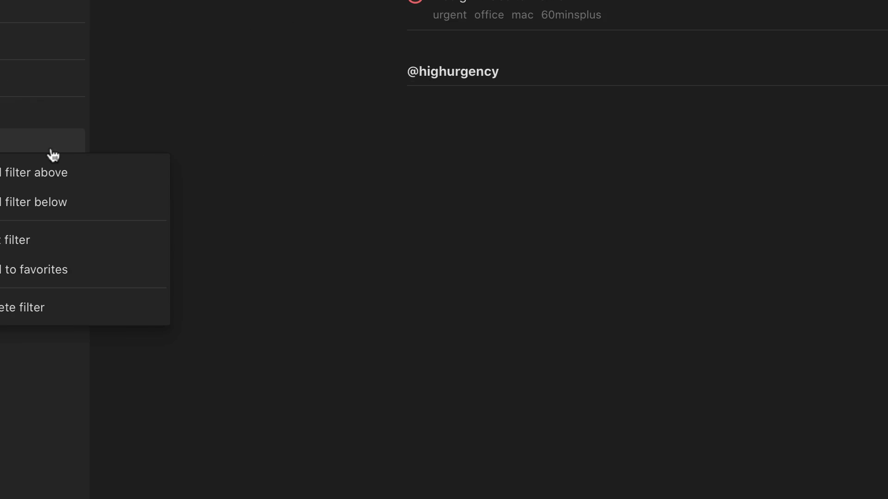
click(250, 239)
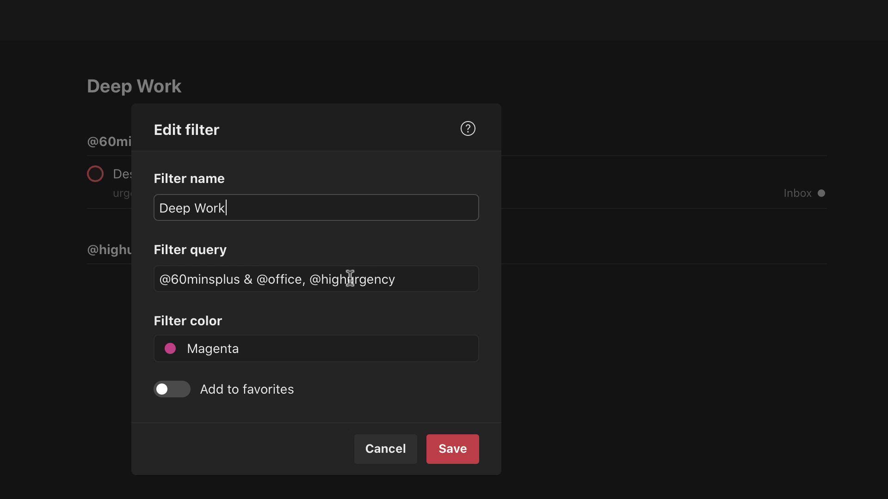
click(350, 278)
key(BackSpace)
key(BackSpace)
key(BackSpace)
key(BackSpace)
click(409, 280)
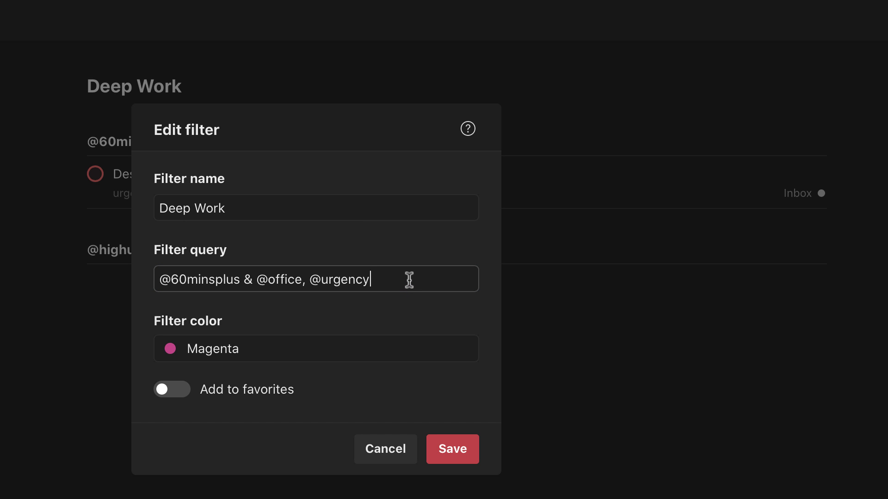
key(BackSpace)
text(y)
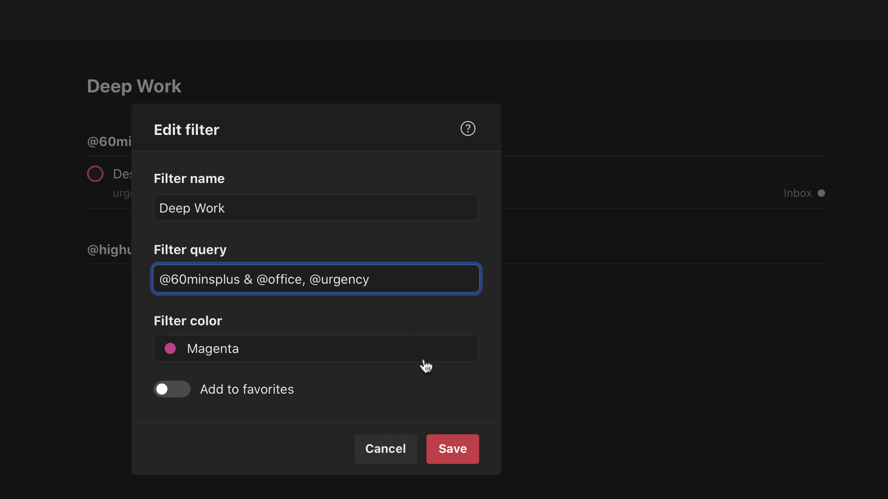
key(BackSpace)
text(t)
click(450, 451)
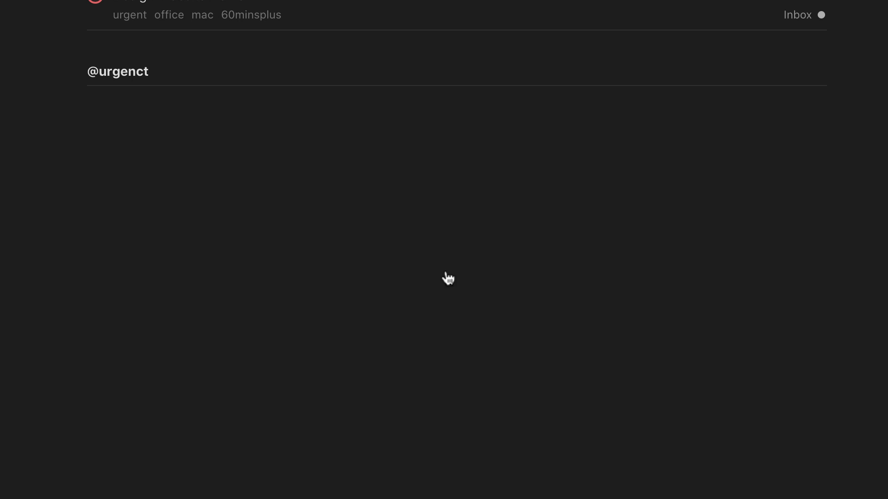
click(29, 143)
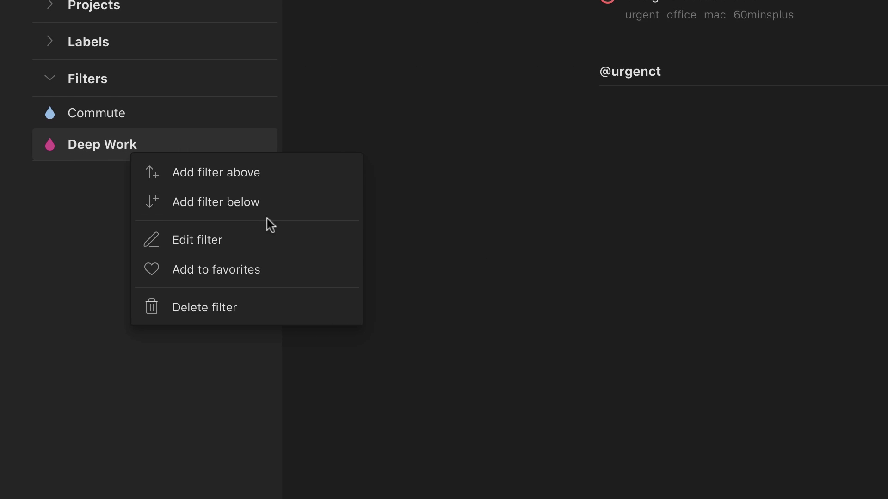
click(259, 240)
click(361, 278)
key(BackSpace)
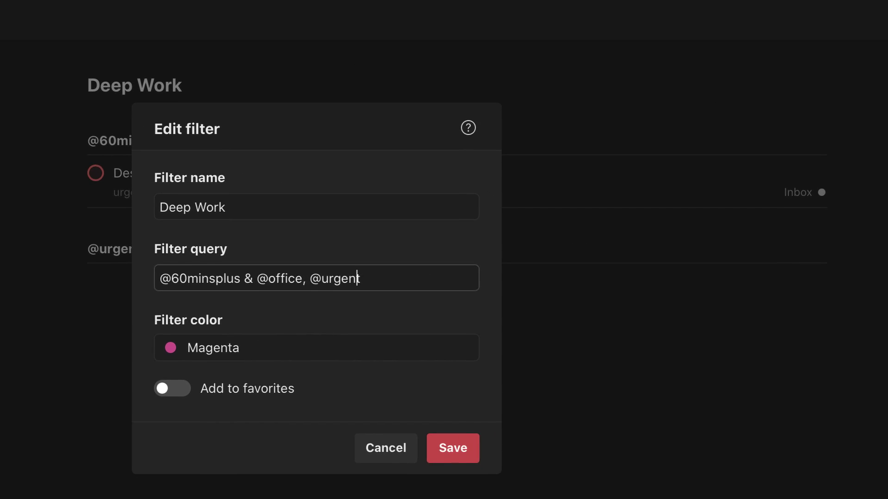
click(474, 447)
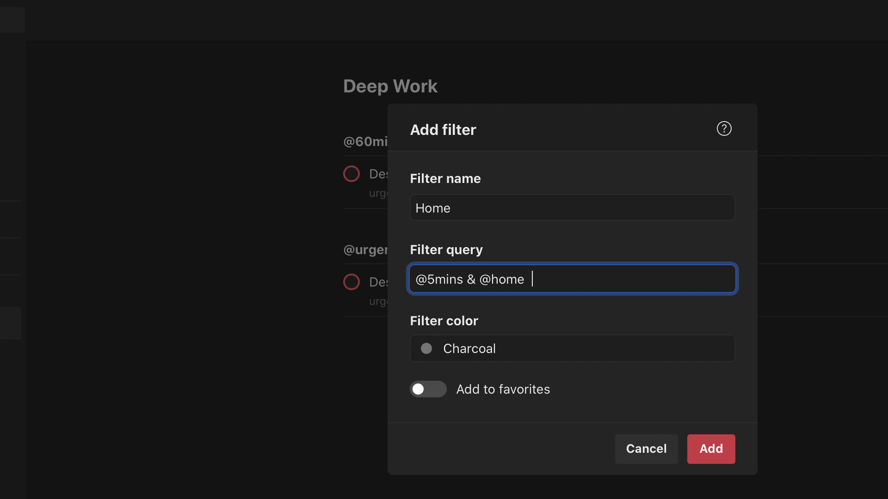
Append & p3 to the Home query, make the filter Green, and add it
text(& p3)
click(438, 344)
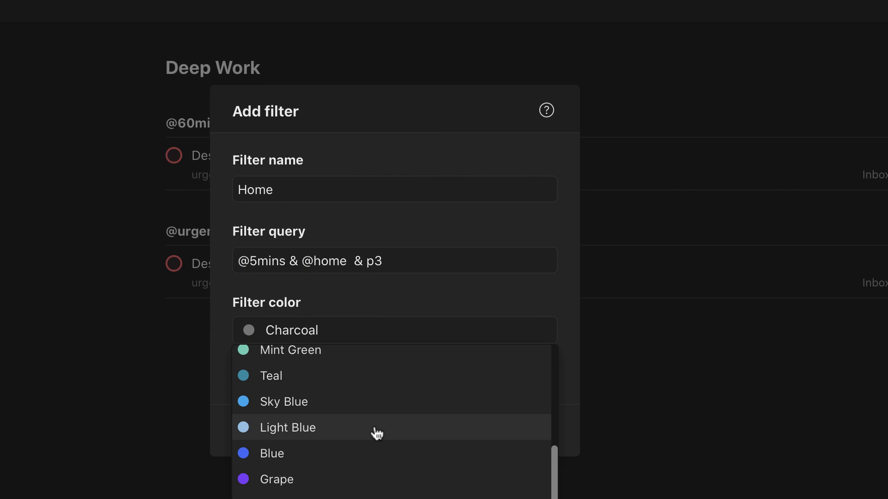
scroll(403, 481, up, 4)
click(369, 497)
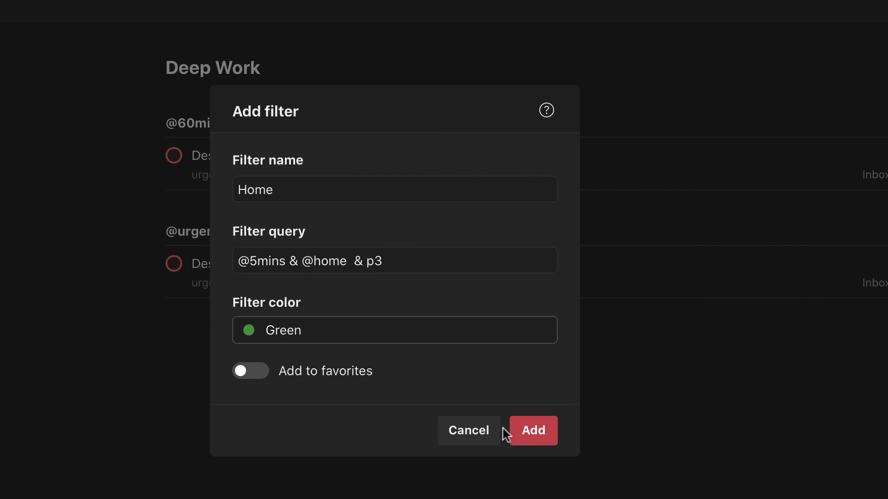
click(526, 432)
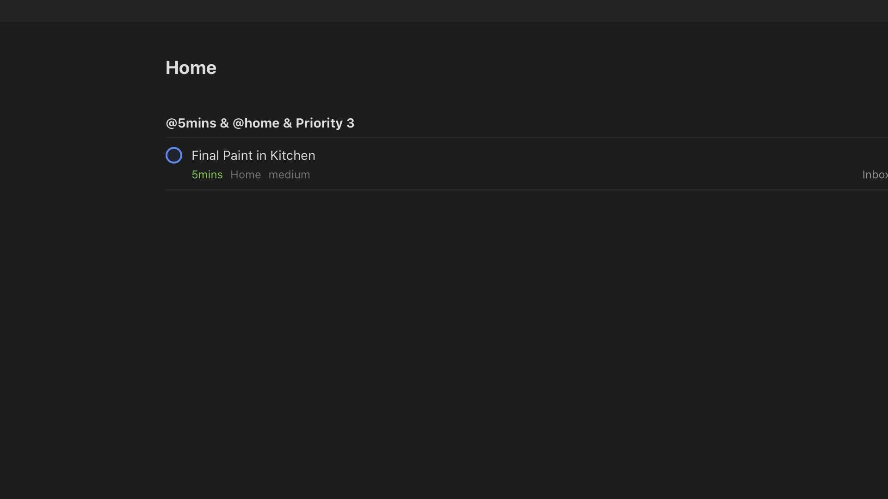
click(174, 96)
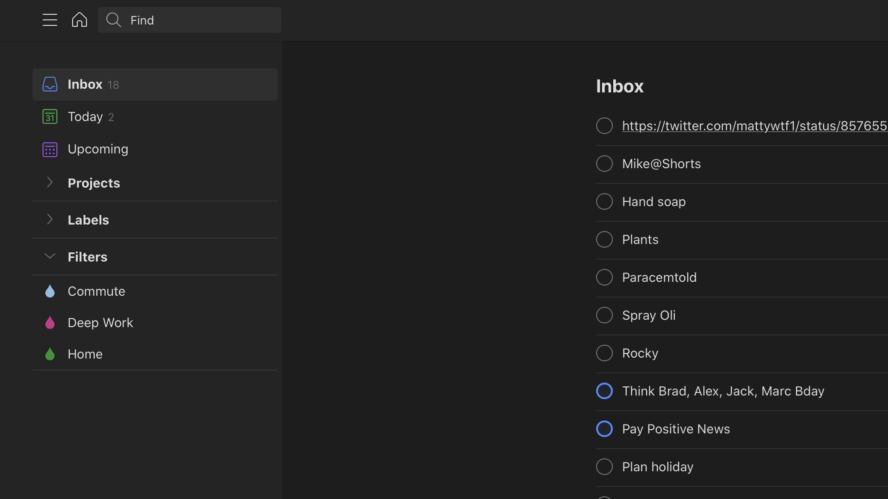
click(176, 354)
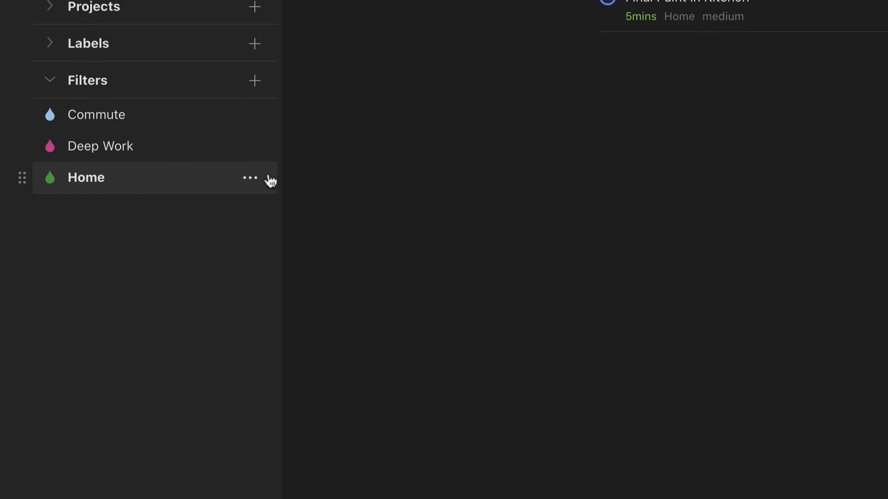
click(252, 180)
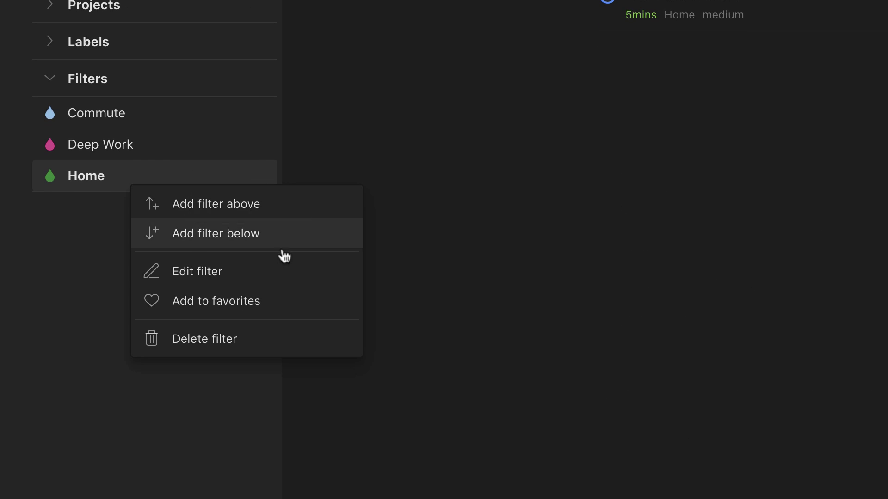
click(287, 271)
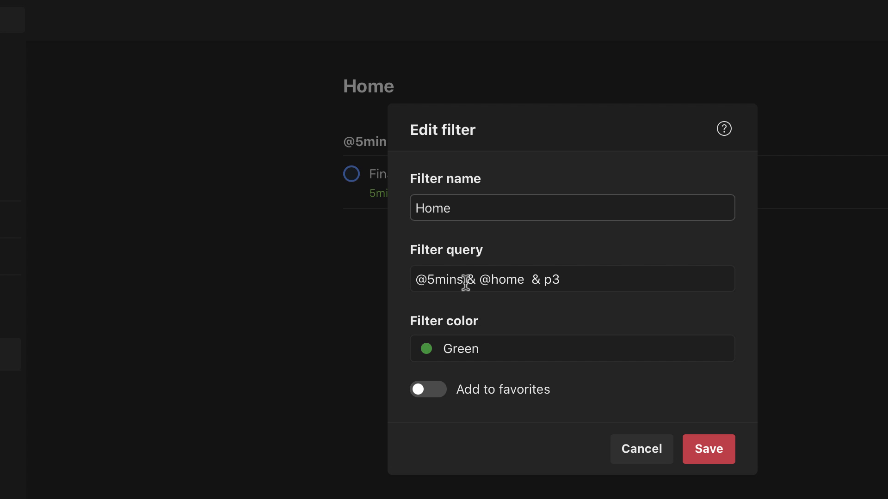
click(723, 101)
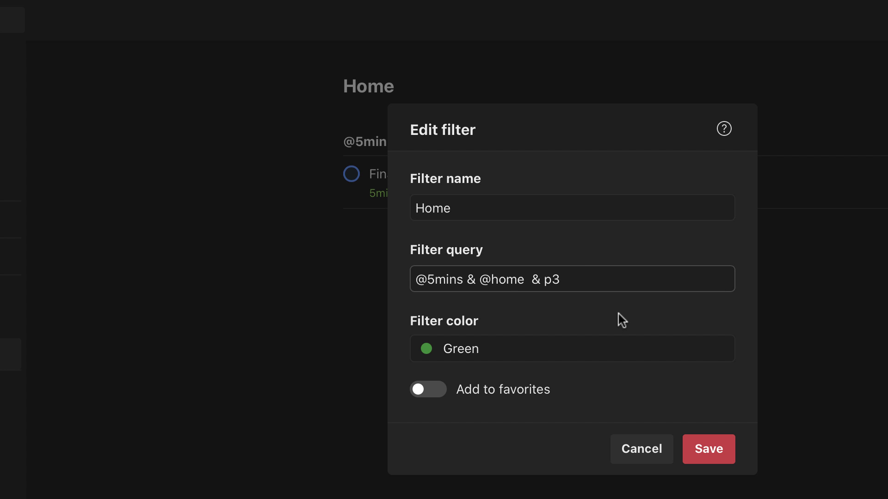
text(| )
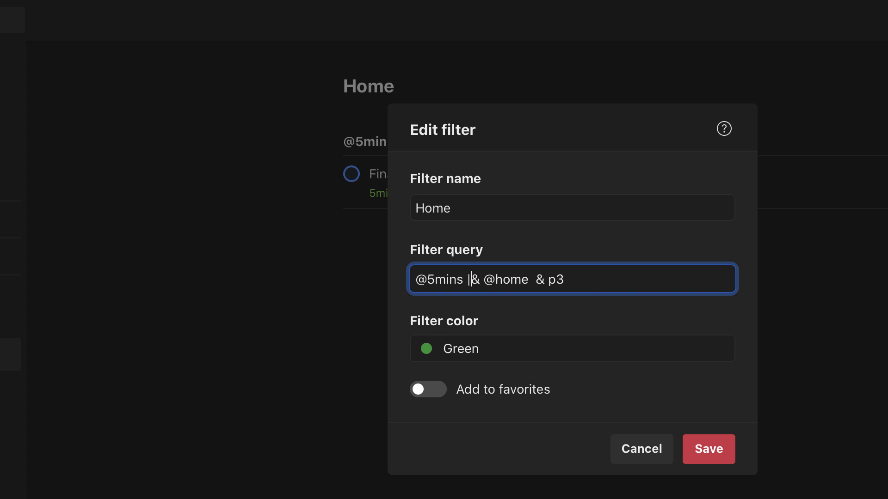
text(@10mi)
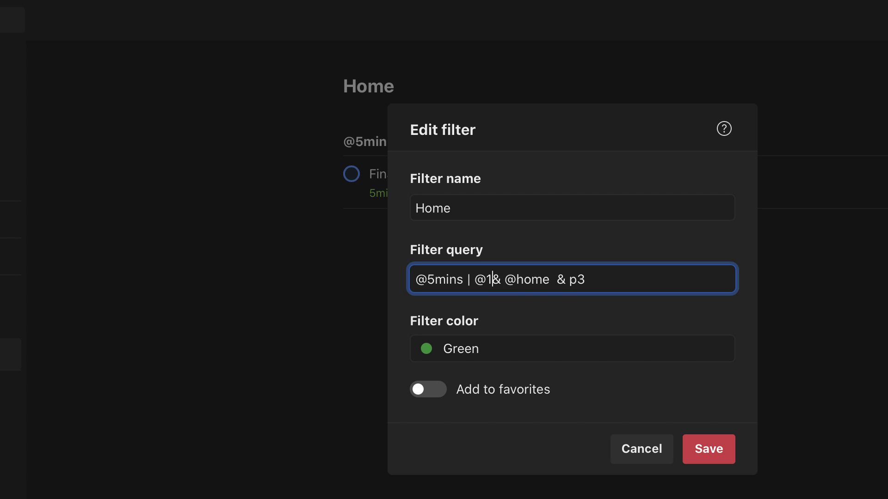
text(ns)
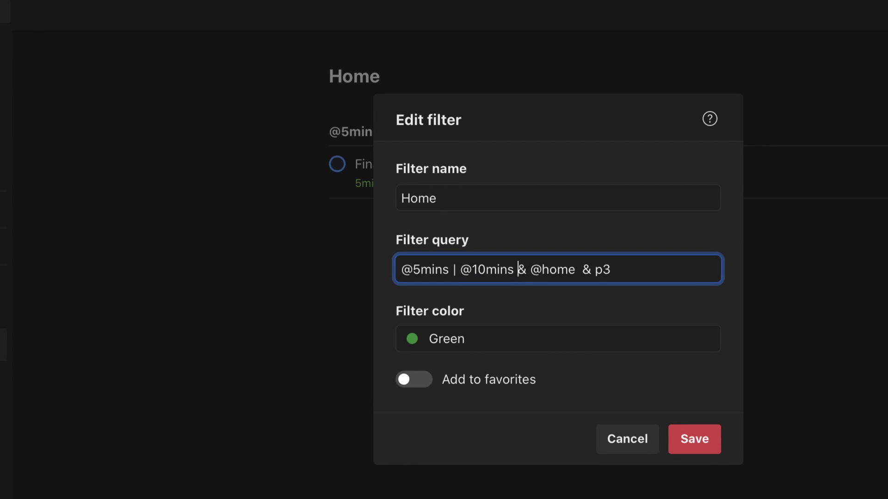
click(479, 274)
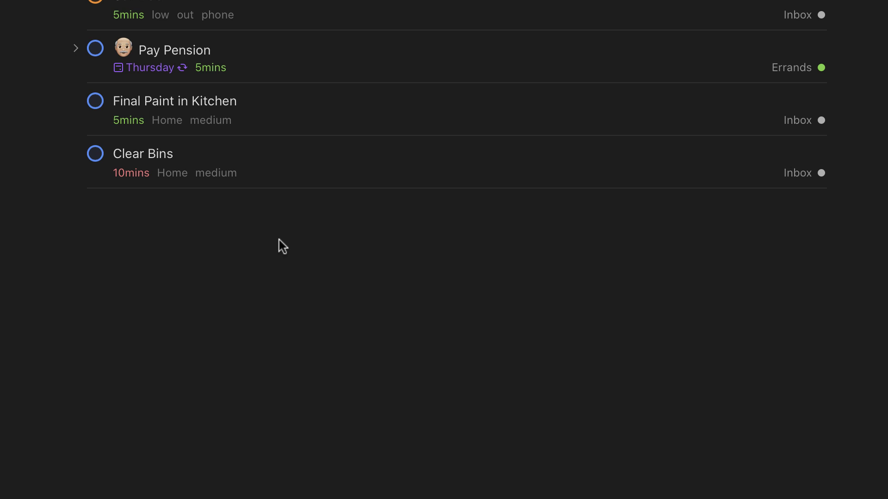
click(427, 11)
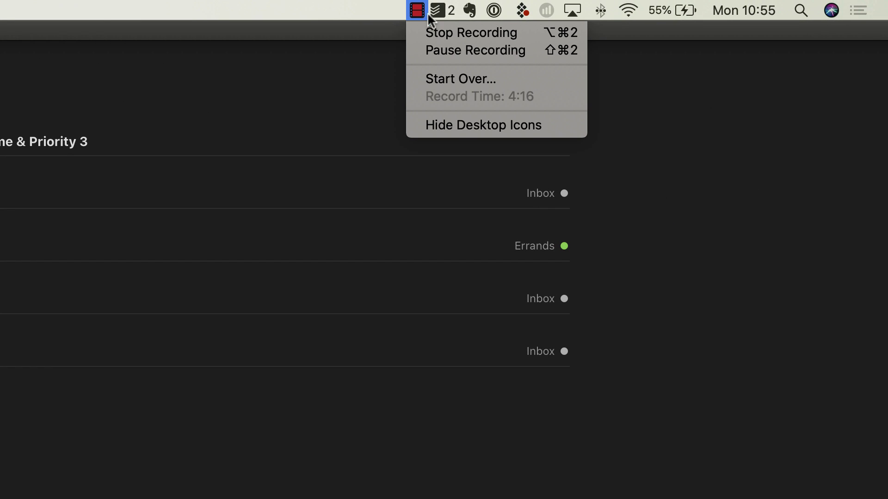